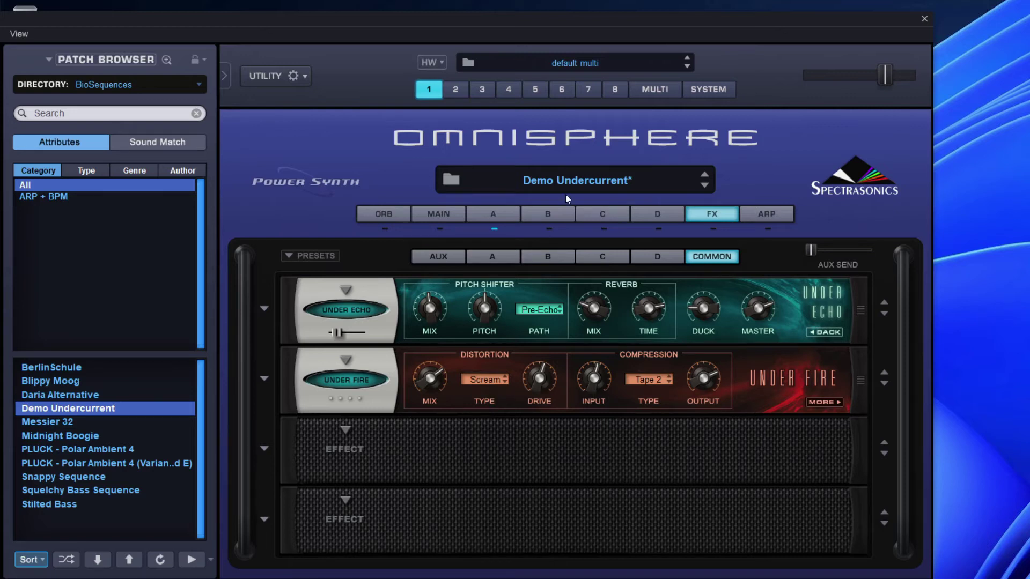
Show layer A's filter envelope settings and return to the patch's common effects rack
{"action": "left_click", "coordinate": [502, 213]}
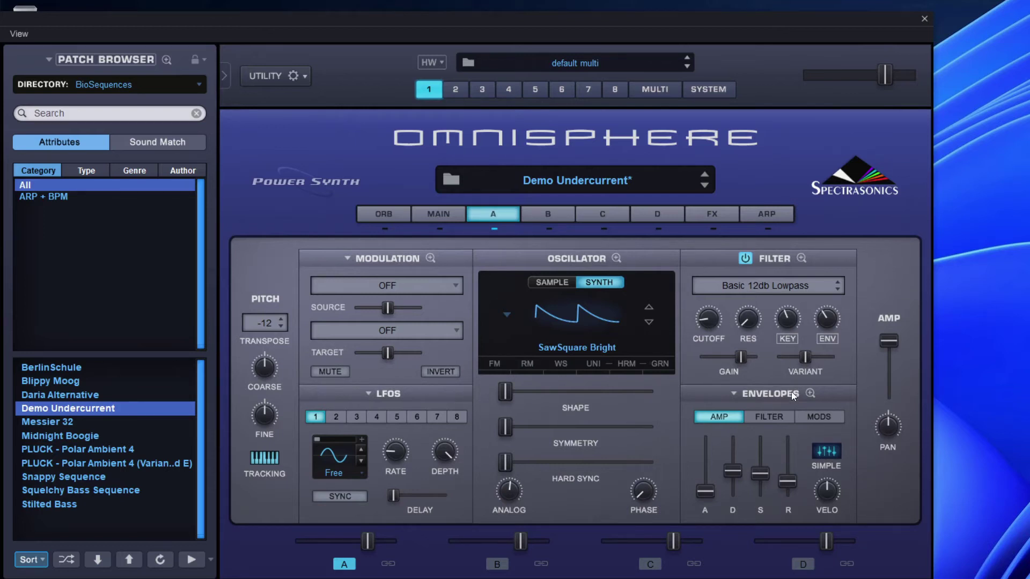
{"action": "left_click", "coordinate": [764, 419]}
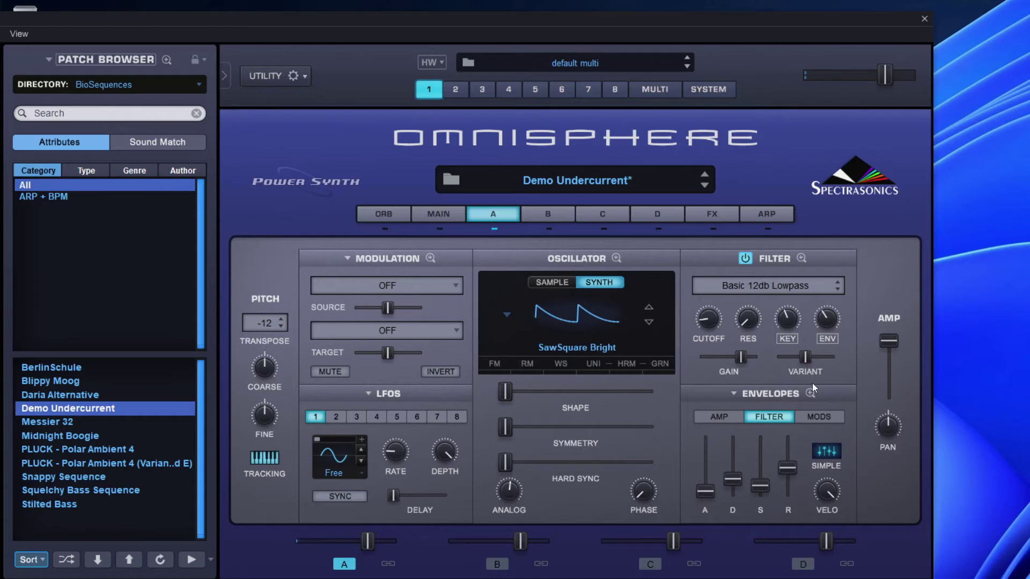
{"action": "left_click", "coordinate": [699, 217]}
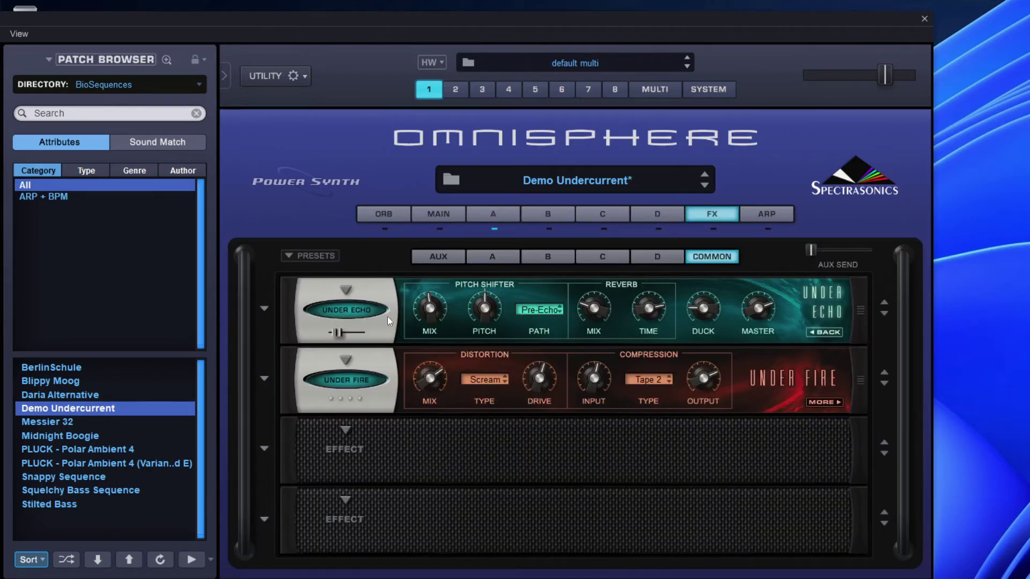
Switch on the Under Echo effect and adjust its pitch shifter's pitch to about 800 cents
{"action": "left_click", "coordinate": [358, 312]}
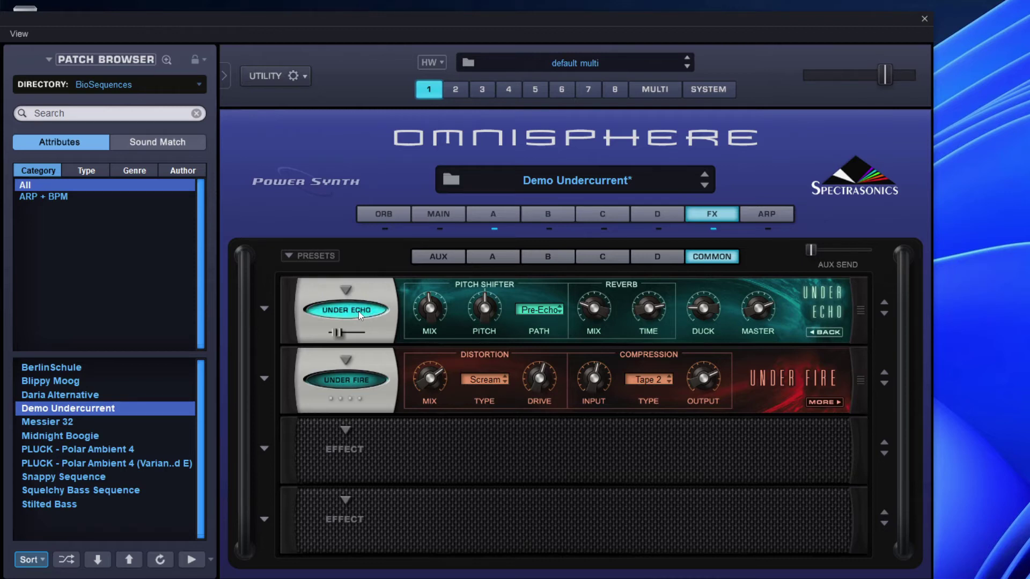
{"action": "mouse_move", "coordinate": [423, 307]}
{"action": "mouse_move", "coordinate": [487, 312]}
{"action": "left_click_drag", "start_coordinate": [487, 312], "coordinate": [479, 335]}
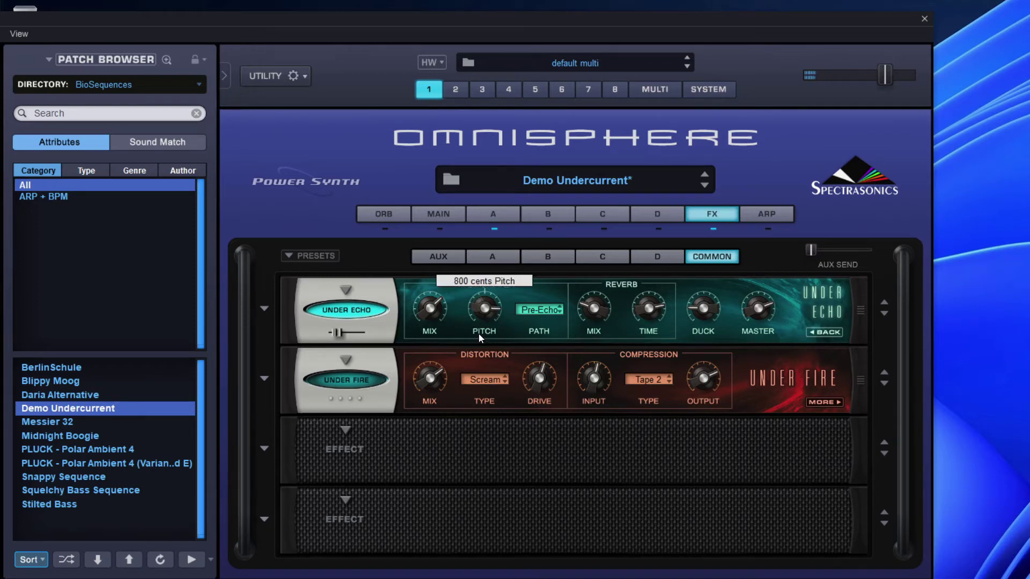
Try the pitch shifter's path options in Under Echo and choose the Post-Rev path
{"action": "left_click", "coordinate": [537, 315]}
{"action": "left_click", "coordinate": [538, 320]}
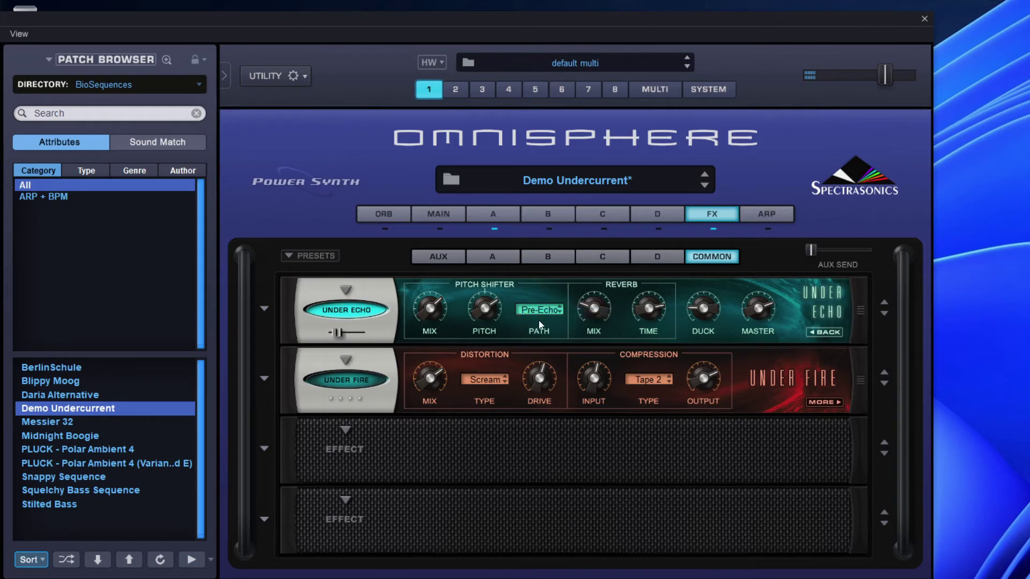
{"action": "left_click", "coordinate": [542, 311]}
{"action": "left_click", "coordinate": [541, 325]}
{"action": "left_click", "coordinate": [533, 309]}
{"action": "left_click", "coordinate": [532, 309]}
{"action": "left_click", "coordinate": [538, 311]}
{"action": "left_click", "coordinate": [541, 342]}
{"action": "left_click", "coordinate": [542, 311]}
{"action": "left_click", "coordinate": [543, 352]}
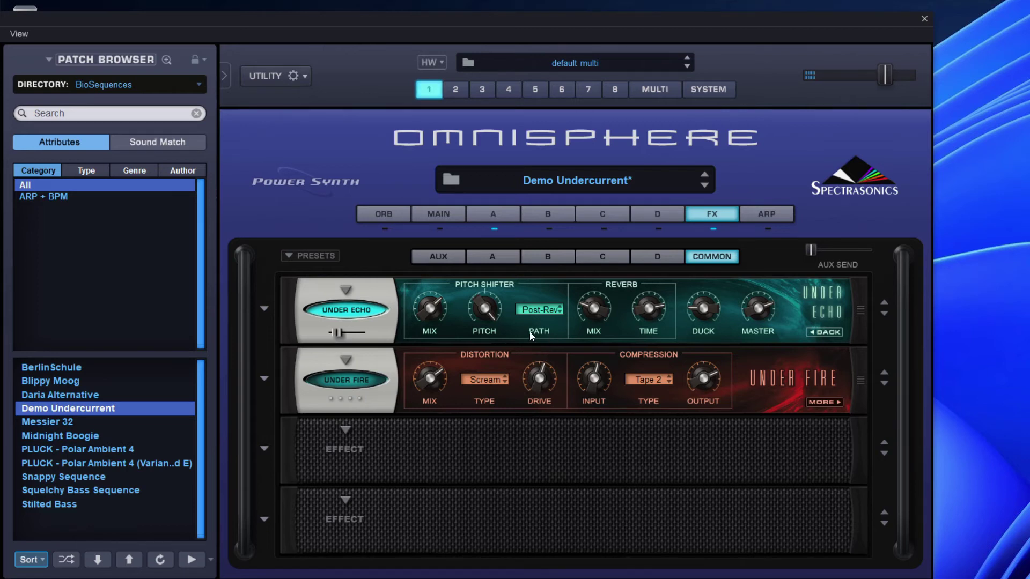
Readjust Under Echo's pitch and duck amounts, and set the pitch shifter's path to Pre-Echo
{"action": "mouse_move", "coordinate": [595, 306]}
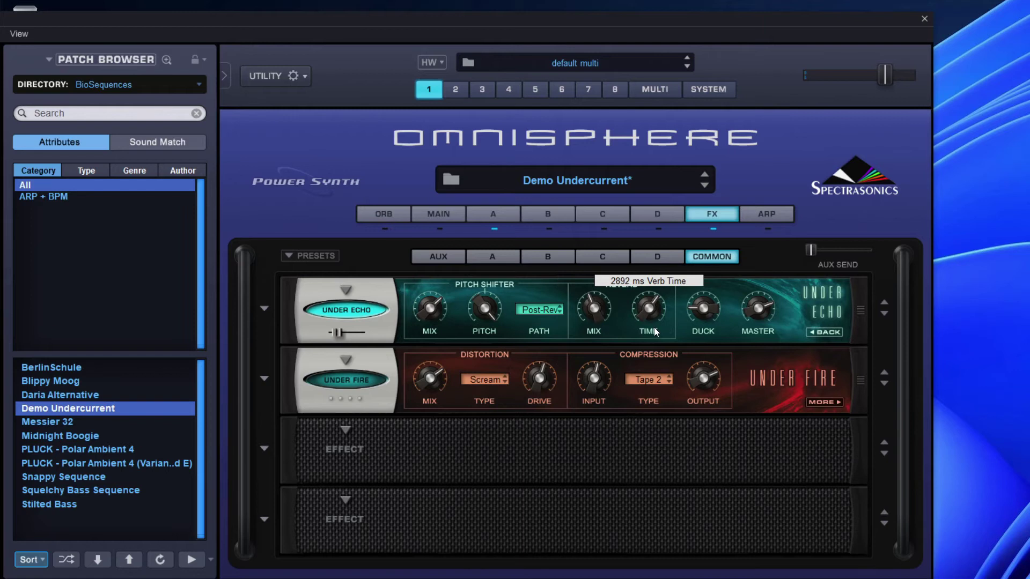
{"action": "left_click_drag", "start_coordinate": [475, 305], "coordinate": [525, 364]}
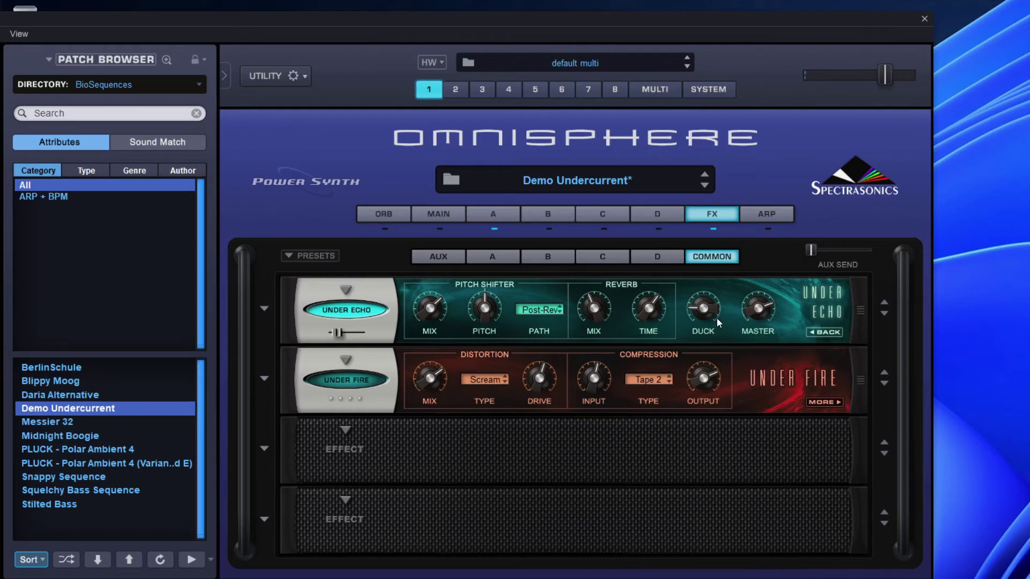
{"action": "mouse_move", "coordinate": [705, 315]}
{"action": "left_click_drag", "start_coordinate": [714, 287], "coordinate": [708, 265]}
{"action": "mouse_move", "coordinate": [495, 292]}
{"action": "left_click_drag", "start_coordinate": [496, 292], "coordinate": [579, 211]}
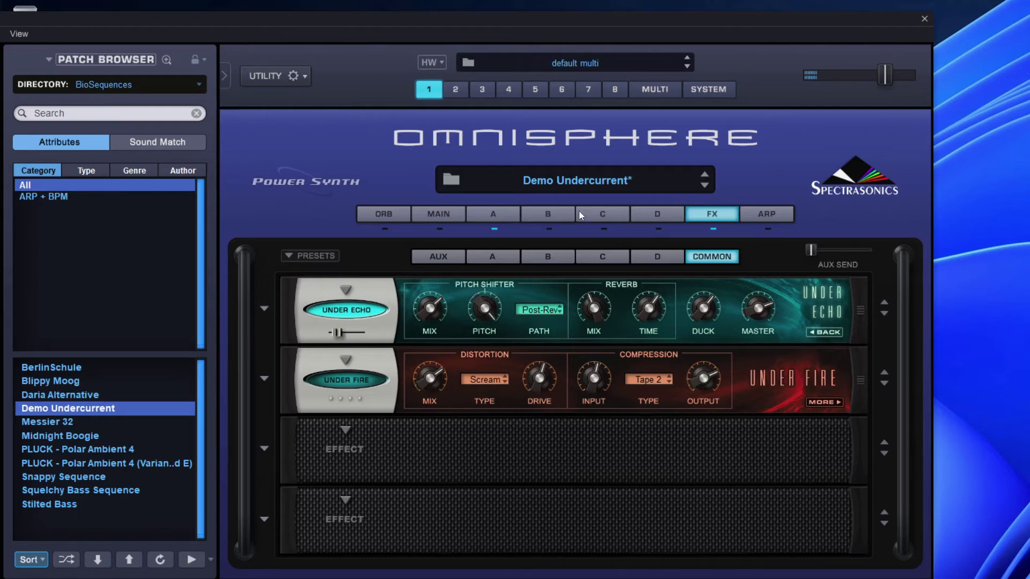
{"action": "left_click", "coordinate": [551, 310]}
{"action": "left_click_drag", "start_coordinate": [693, 366], "coordinate": [706, 325]}
Adjust the time and spread of Under Echo's echo section and set its feedback to about 5.74
{"action": "left_click", "coordinate": [816, 332]}
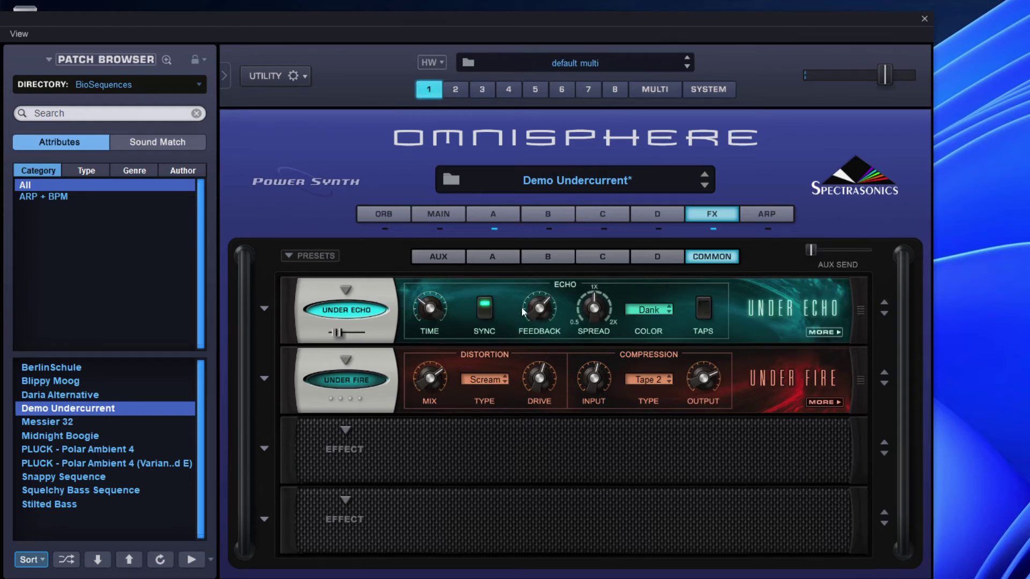
{"action": "left_click_drag", "start_coordinate": [432, 312], "coordinate": [454, 258]}
{"action": "left_click_drag", "start_coordinate": [437, 307], "coordinate": [442, 425]}
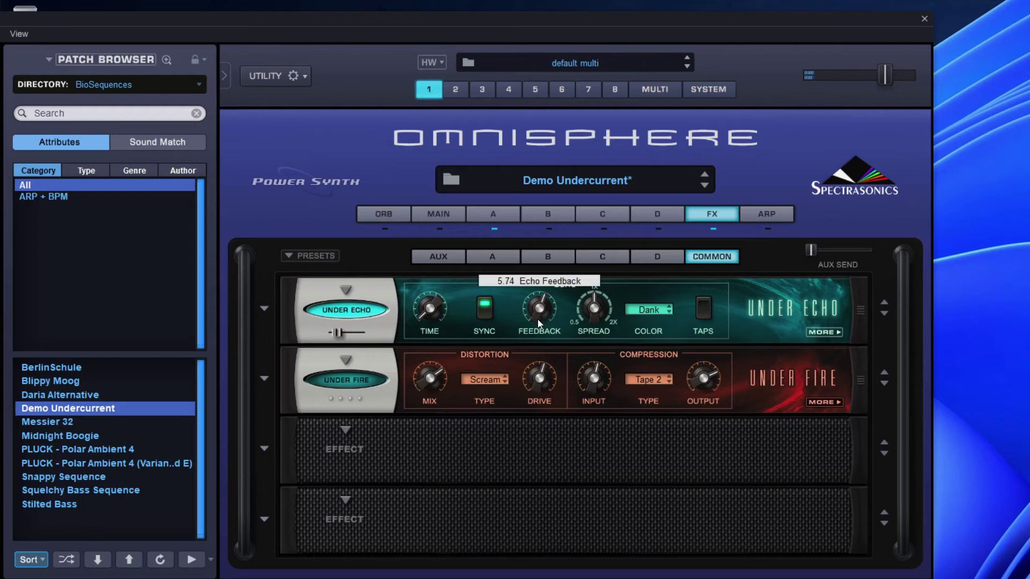
{"action": "mouse_move", "coordinate": [596, 302]}
{"action": "left_click_drag", "start_coordinate": [597, 302], "coordinate": [606, 318]}
Switch on the echo taps and try the Flat, Vapor and Dank echo colors, settling on Gloom
{"action": "left_click", "coordinate": [648, 311]}
{"action": "left_click", "coordinate": [648, 310]}
{"action": "left_click", "coordinate": [649, 310]}
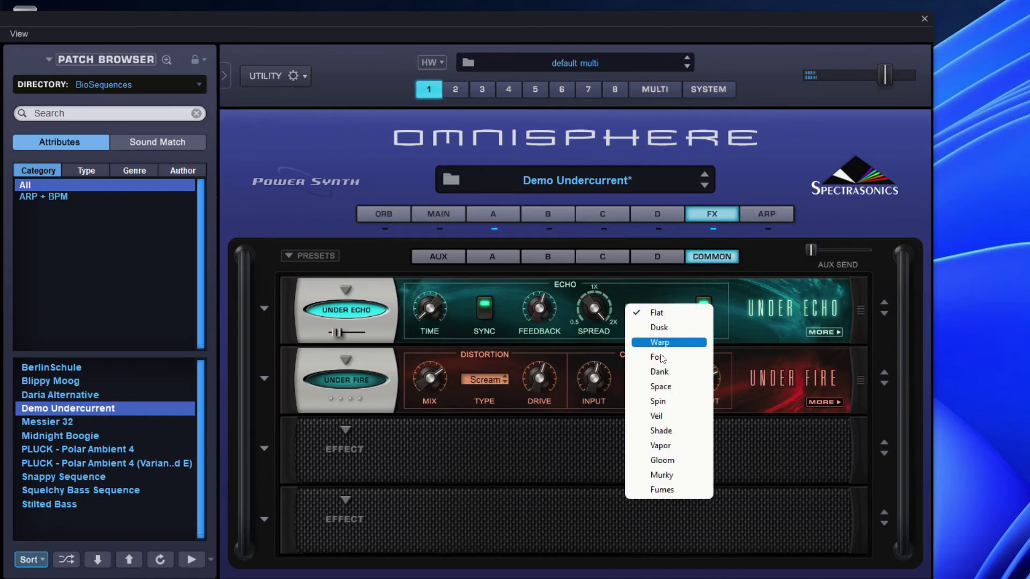
{"action": "left_click", "coordinate": [661, 443]}
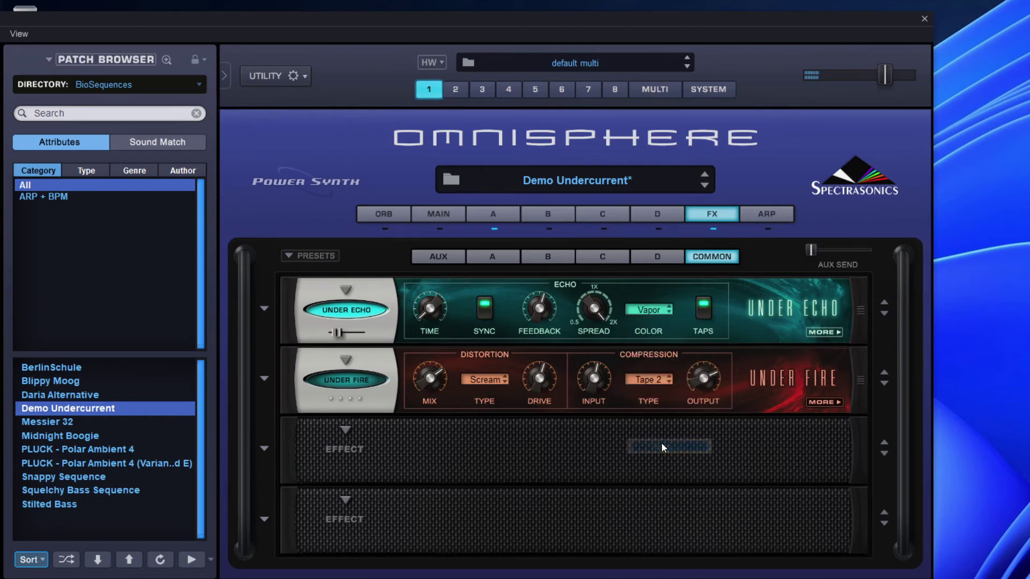
{"action": "left_click", "coordinate": [648, 310]}
{"action": "left_click", "coordinate": [656, 368]}
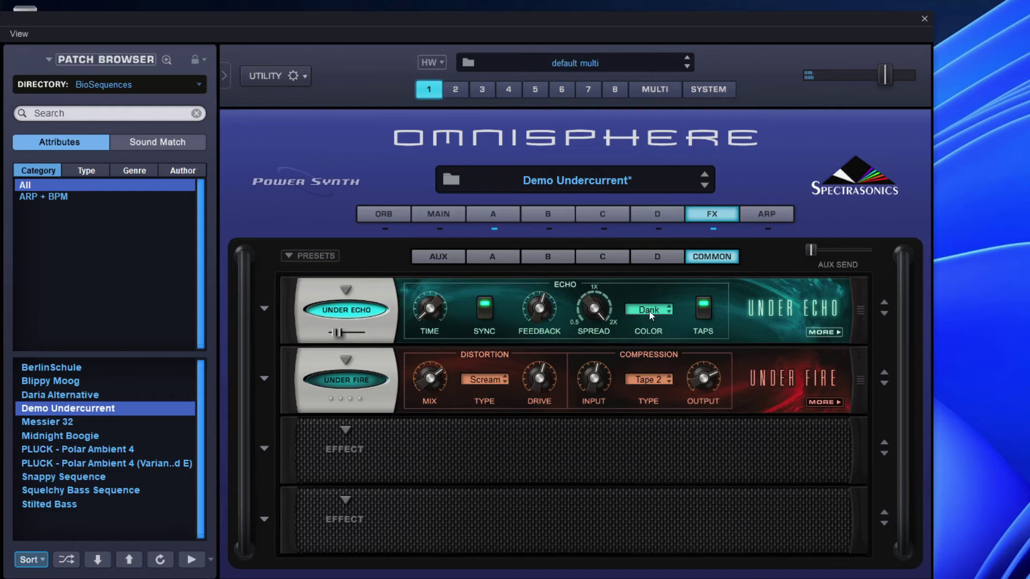
{"action": "left_click", "coordinate": [653, 312]}
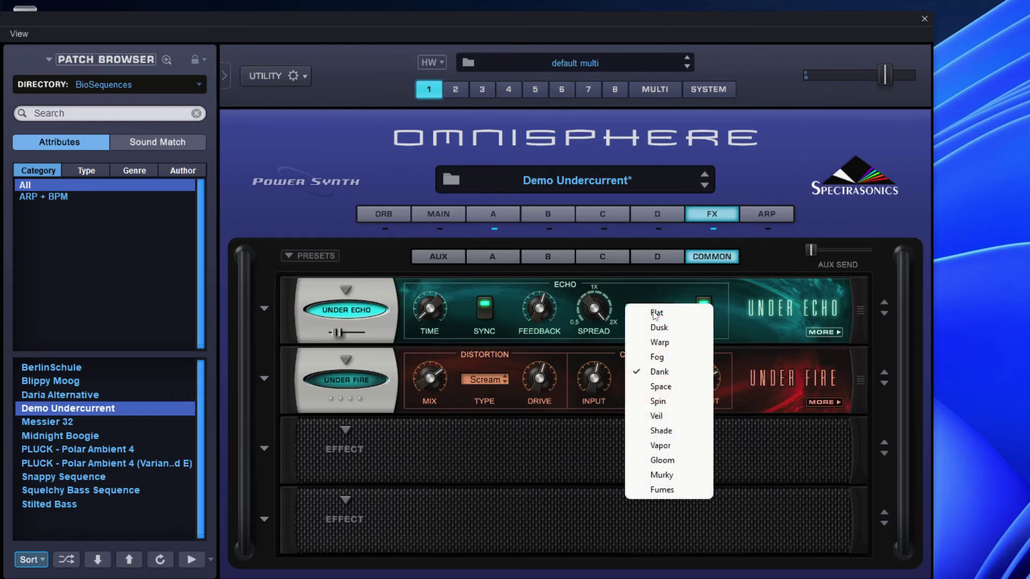
{"action": "left_click", "coordinate": [653, 455]}
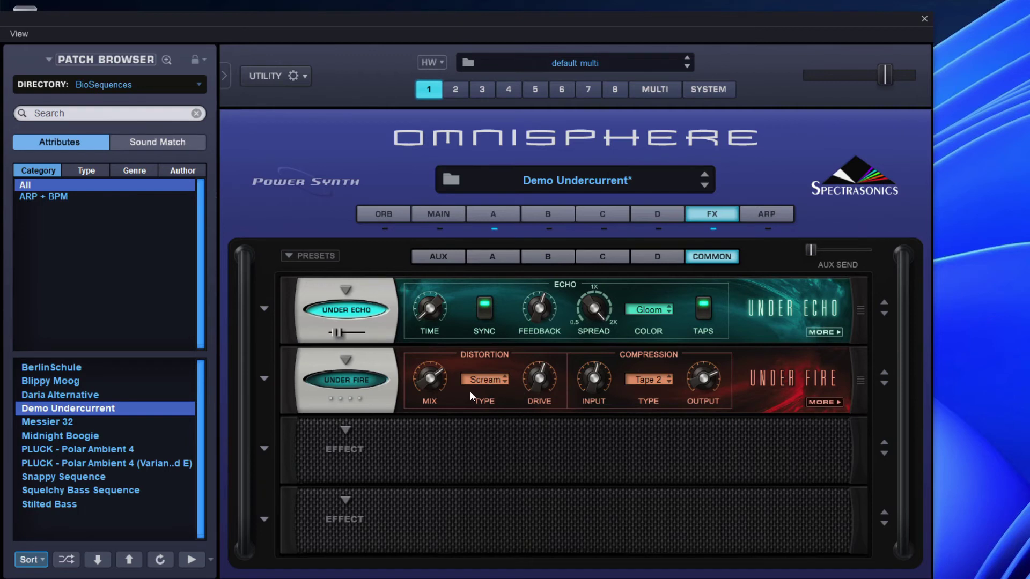
Activate Under Fire in place of Under Echo and try the Even, Penta and Grunge distortion types, settling on Scream
{"action": "left_click", "coordinate": [353, 383]}
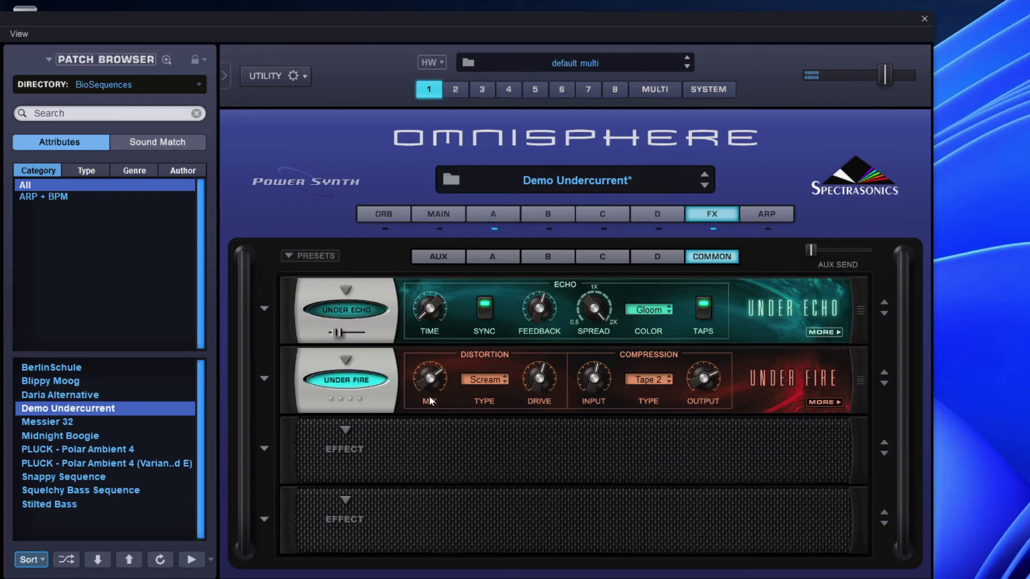
{"action": "mouse_move", "coordinate": [547, 359]}
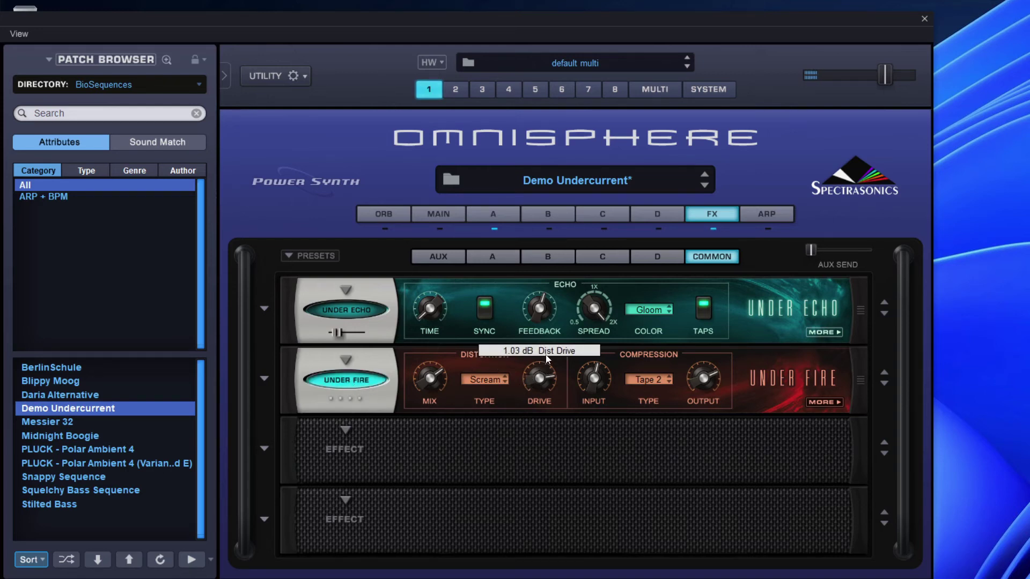
{"action": "left_click", "coordinate": [487, 381]}
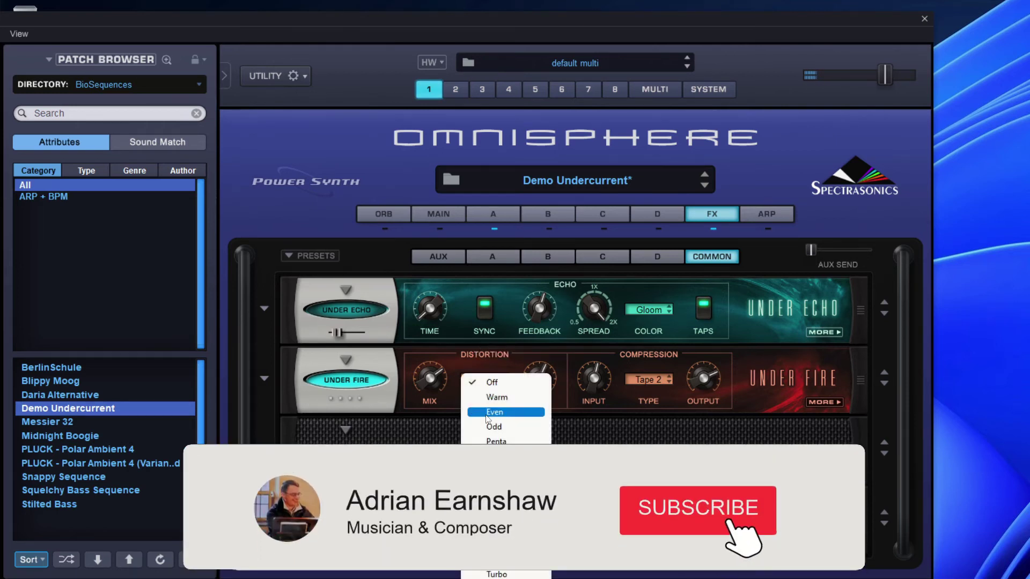
{"action": "left_click", "coordinate": [486, 412]}
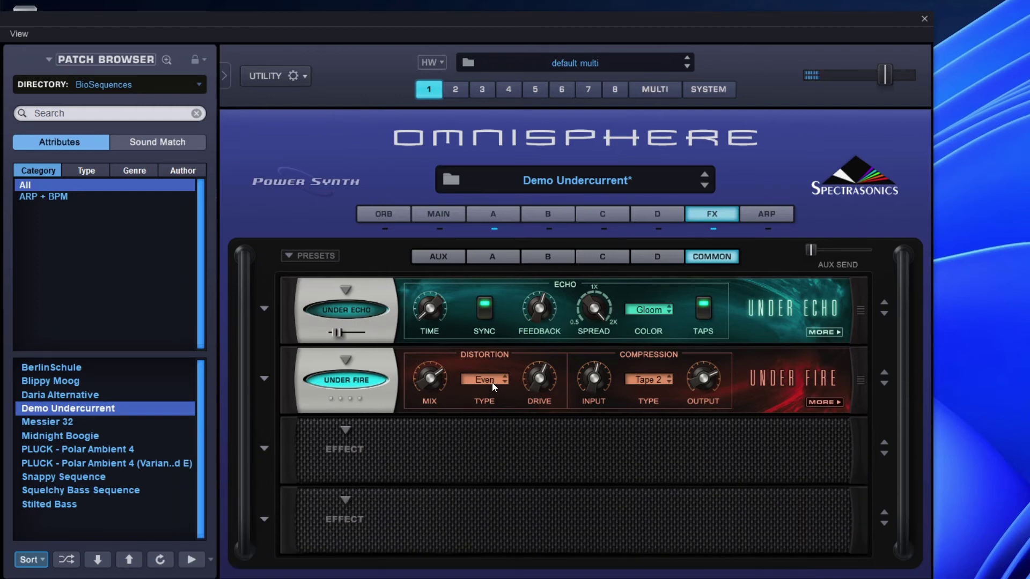
{"action": "left_click", "coordinate": [492, 383]}
{"action": "left_click", "coordinate": [487, 439]}
{"action": "left_click", "coordinate": [495, 381]}
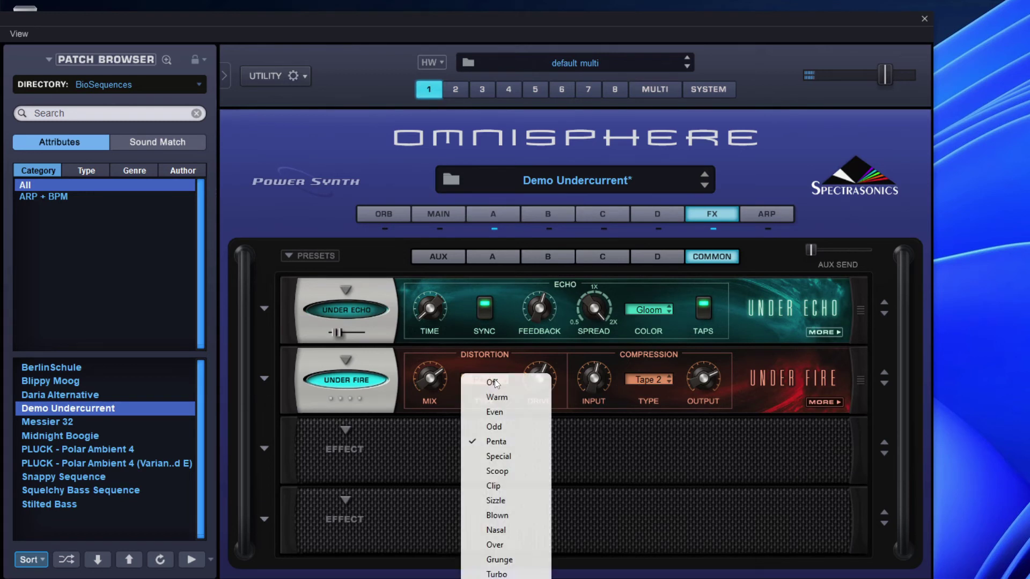
{"action": "left_click", "coordinate": [487, 560]}
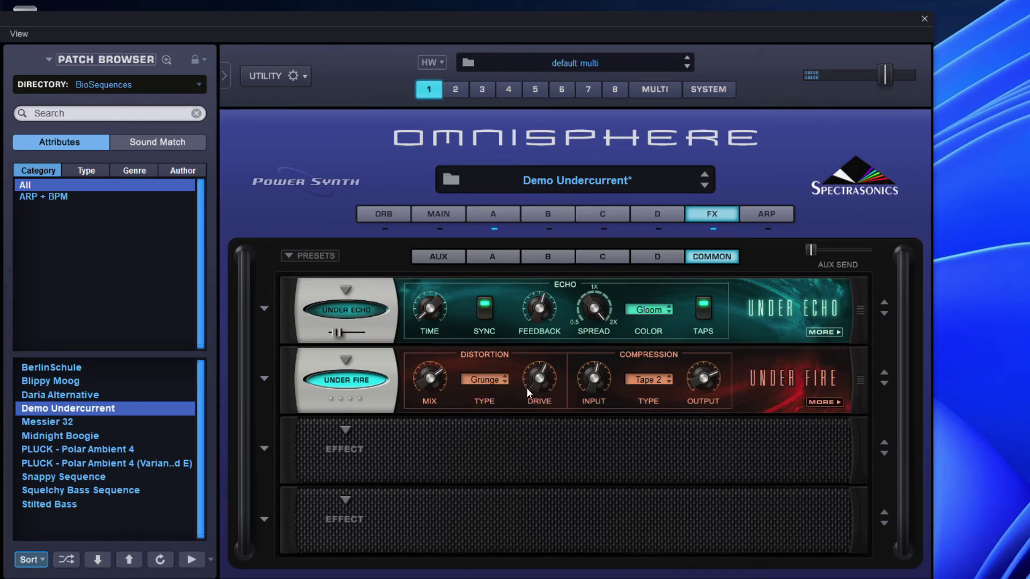
{"action": "left_click", "coordinate": [488, 377]}
{"action": "left_click", "coordinate": [487, 505]}
Try several compression types in Under Fire, including Enhance 2 and Console, and choose Bass
{"action": "mouse_move", "coordinate": [597, 386]}
{"action": "left_mouse_down"}
{"action": "mouse_move", "coordinate": [594, 409]}
{"action": "mouse_move", "coordinate": [598, 386]}
{"action": "left_mouse_up"}
{"action": "left_click", "coordinate": [636, 383]}
{"action": "left_click", "coordinate": [646, 406]}
{"action": "left_click", "coordinate": [652, 385]}
{"action": "left_click", "coordinate": [652, 397]}
{"action": "left_click", "coordinate": [654, 382]}
{"action": "left_click", "coordinate": [671, 561]}
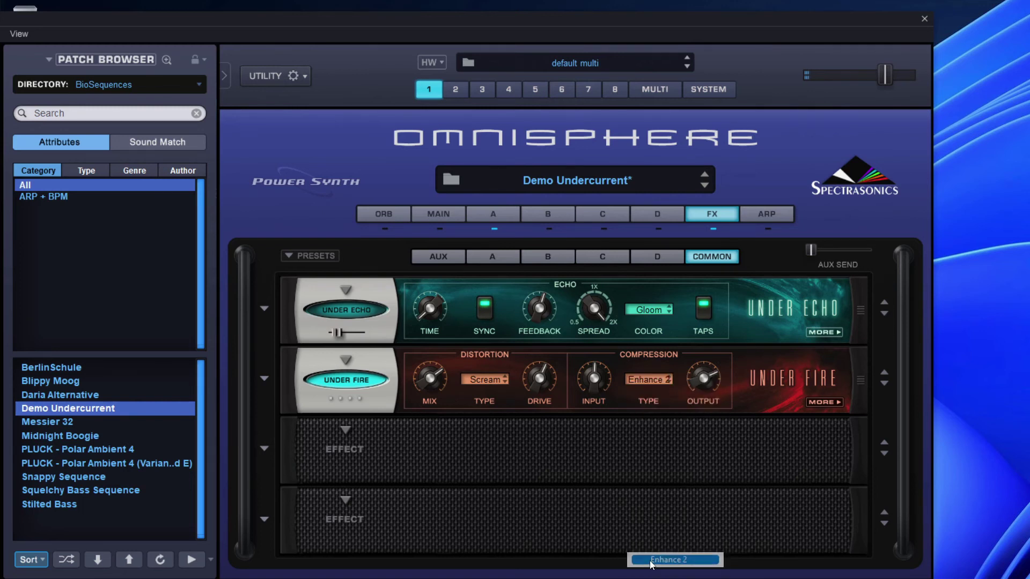
{"action": "left_click", "coordinate": [653, 381]}
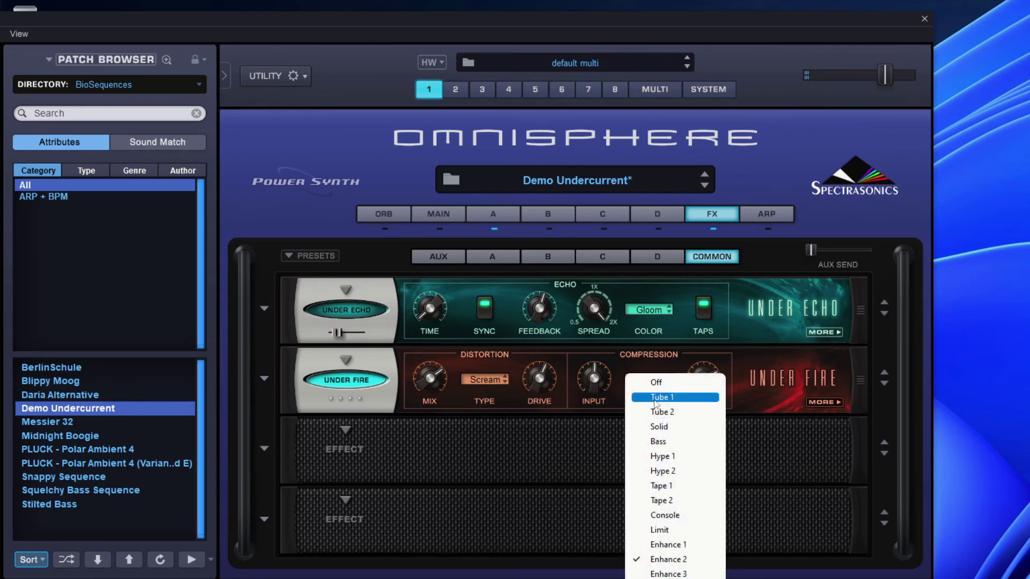
{"action": "left_click", "coordinate": [660, 516]}
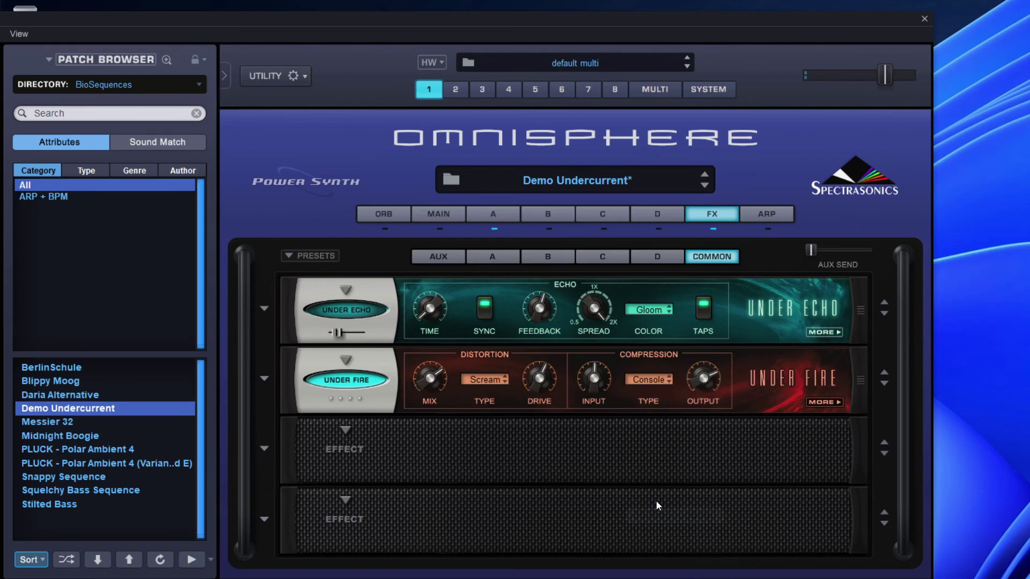
{"action": "left_click", "coordinate": [656, 384]}
{"action": "left_click", "coordinate": [661, 441]}
Set the signal path of Under Fire's EQ to Post-Dist and boost the EQ's low band
{"action": "left_click", "coordinate": [825, 402]}
{"action": "left_click", "coordinate": [690, 384]}
{"action": "left_click", "coordinate": [707, 383]}
{"action": "left_click", "coordinate": [706, 381]}
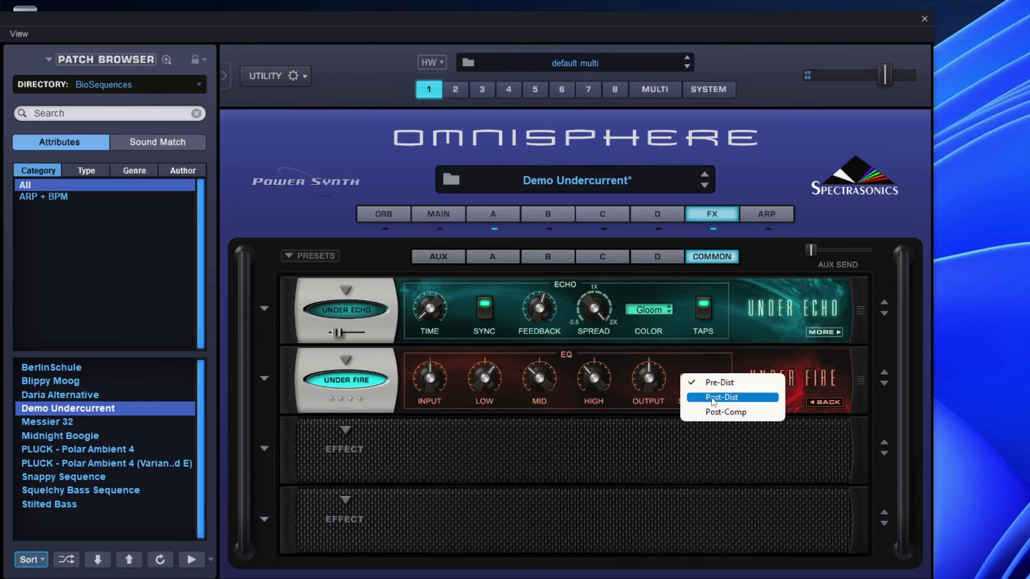
{"action": "left_click", "coordinate": [714, 399]}
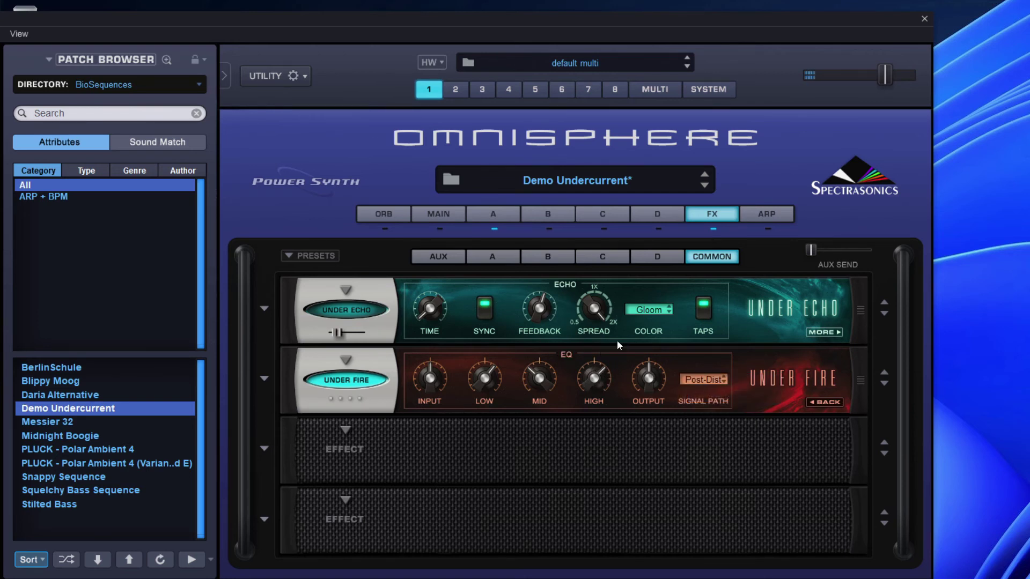
{"action": "mouse_move", "coordinate": [557, 352]}
{"action": "left_click_drag", "start_coordinate": [489, 373], "coordinate": [571, 303]}
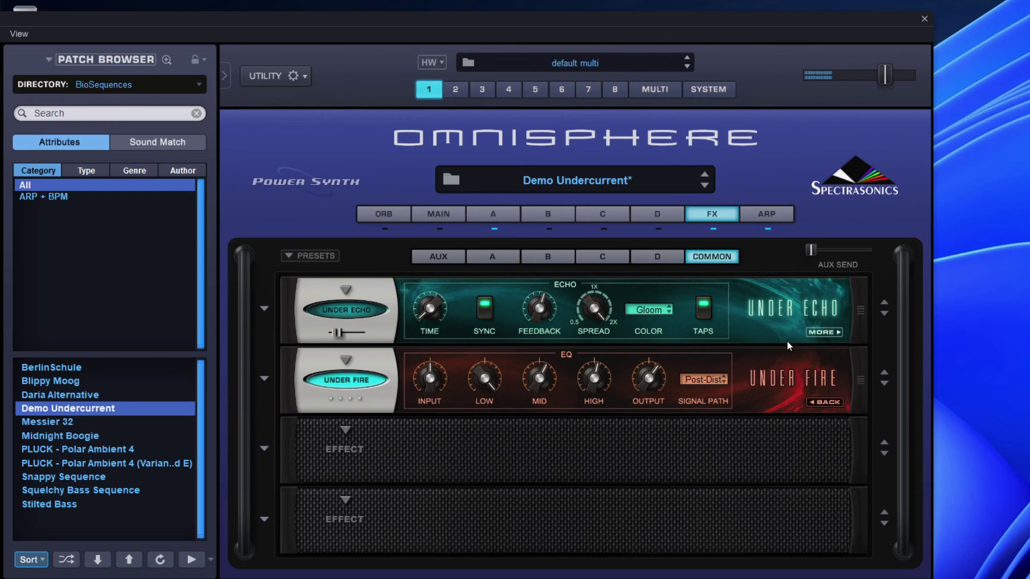
Switch Under Echo on with reduced echo feedback and lower Under Fire's distortion mix
{"action": "left_click", "coordinate": [341, 313]}
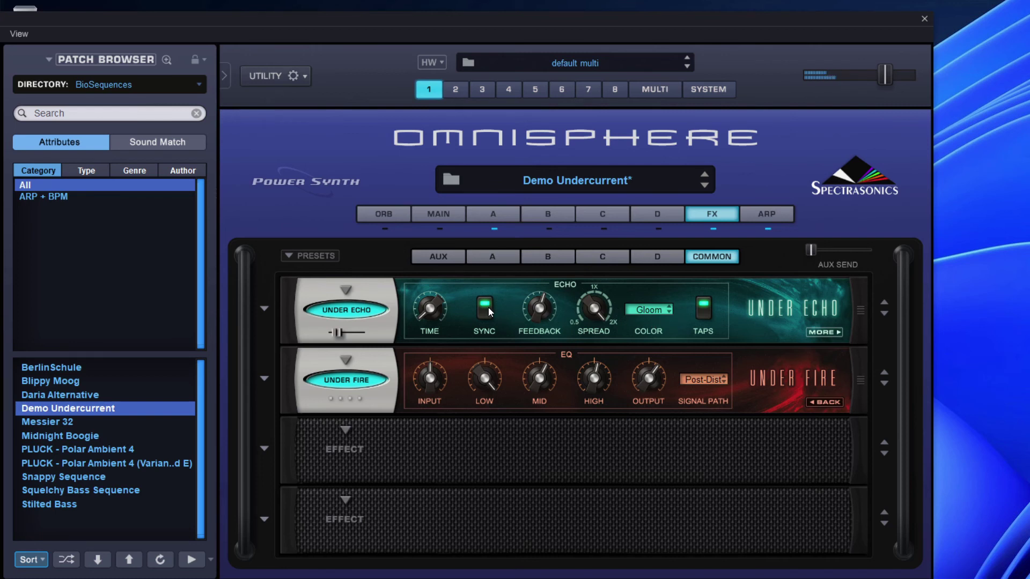
{"action": "left_click_drag", "start_coordinate": [547, 304], "coordinate": [536, 342]}
{"action": "left_click", "coordinate": [836, 404]}
{"action": "left_click_drag", "start_coordinate": [430, 381], "coordinate": [430, 395]}
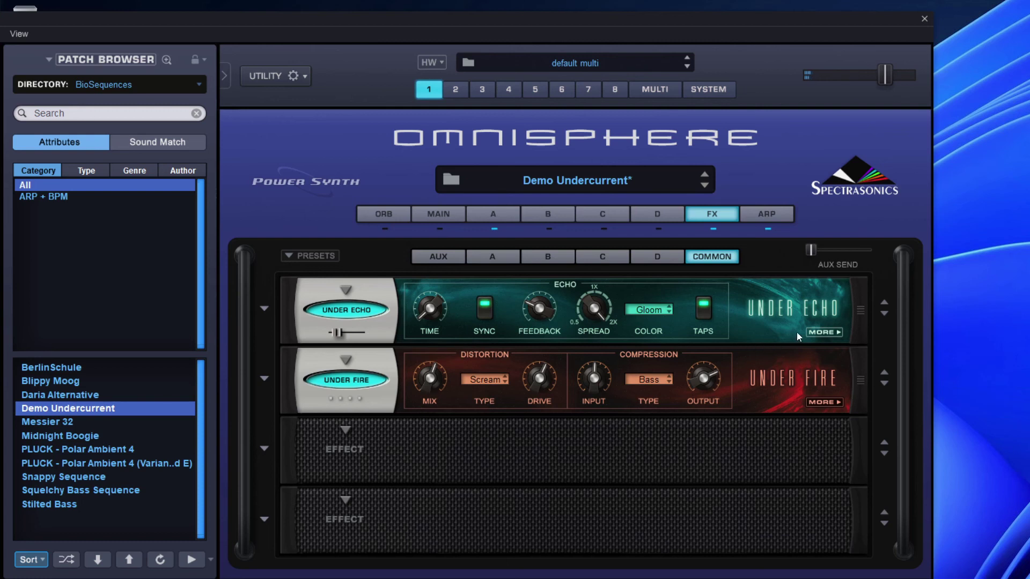
Show Under Echo's pitch shifter and reverb controls and lower the effect's overall mix slightly
{"action": "left_click", "coordinate": [812, 333]}
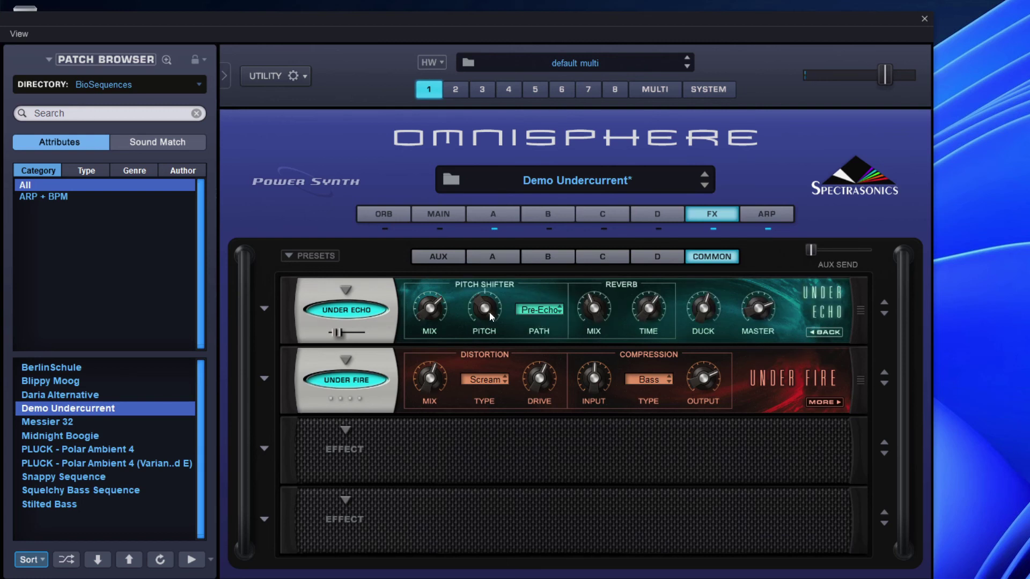
{"action": "mouse_move", "coordinate": [750, 309]}
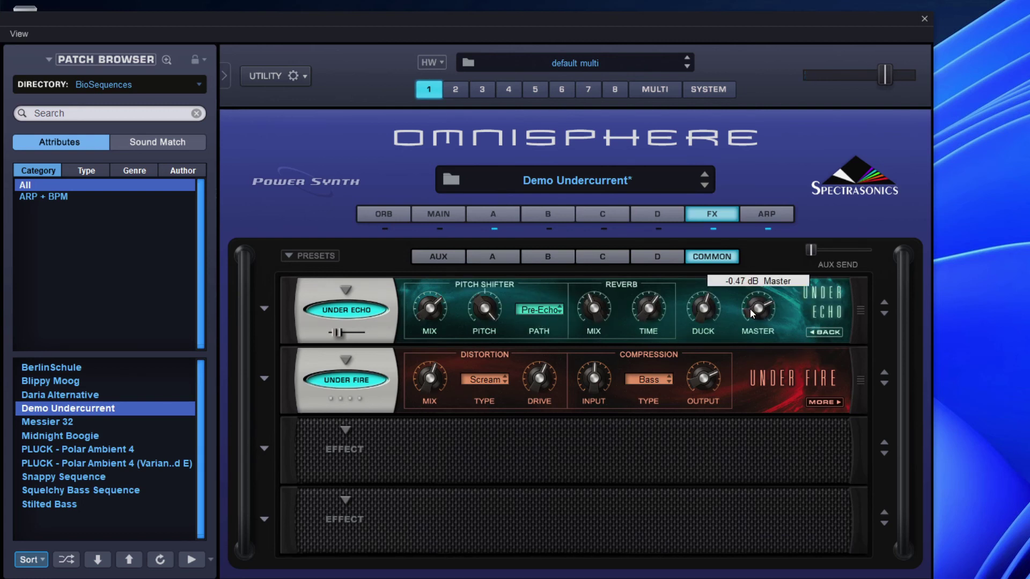
{"action": "left_click", "coordinate": [331, 332]}
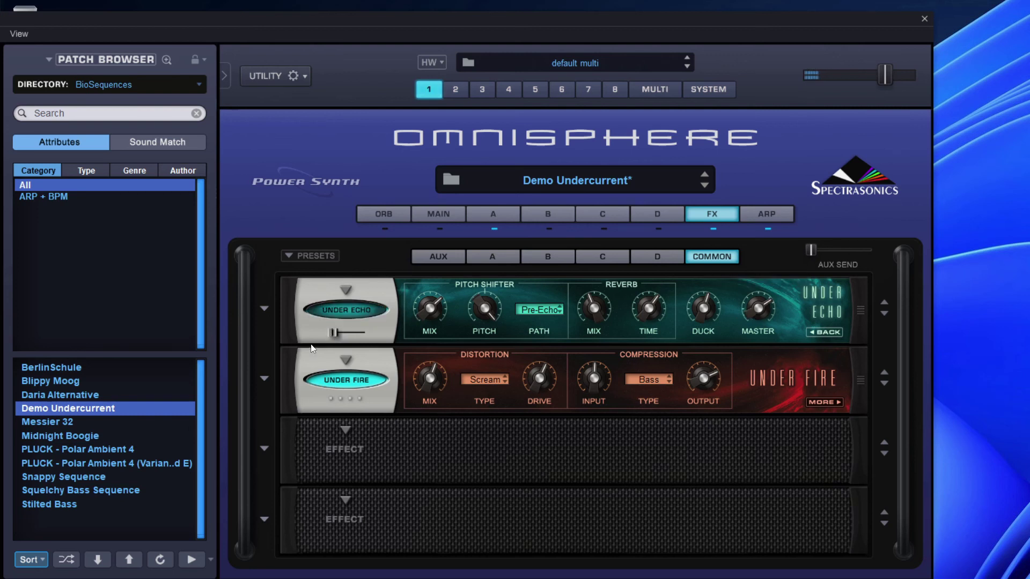
Move Under Echo from the first effect slot to the third, directly below Under Fire
{"action": "left_click", "coordinate": [292, 304]}
{"action": "left_click", "coordinate": [281, 309]}
{"action": "left_click", "coordinate": [758, 526]}
{"action": "left_click_drag", "start_coordinate": [282, 334], "coordinate": [308, 424]}
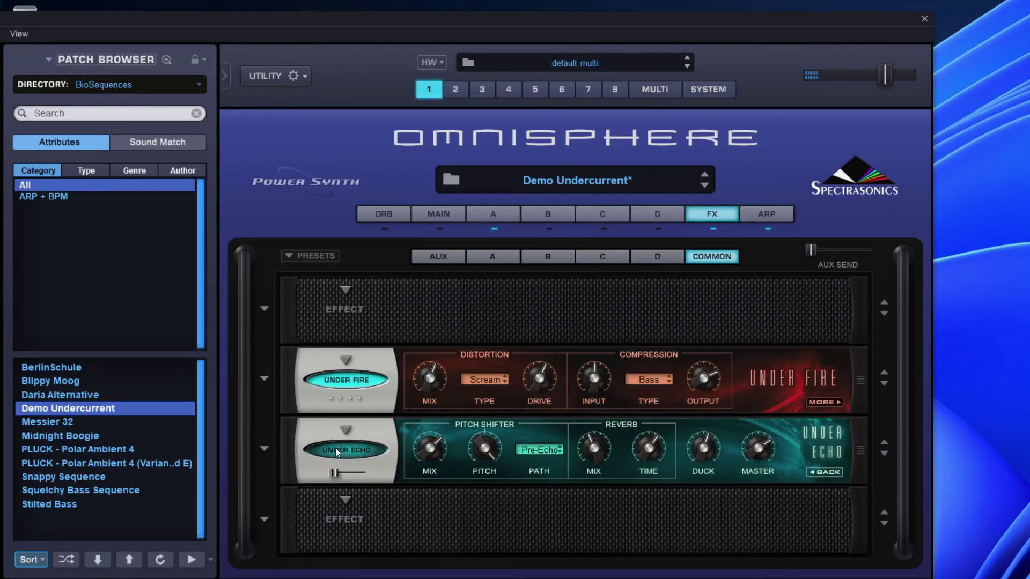
{"action": "mouse_move", "coordinate": [335, 477]}
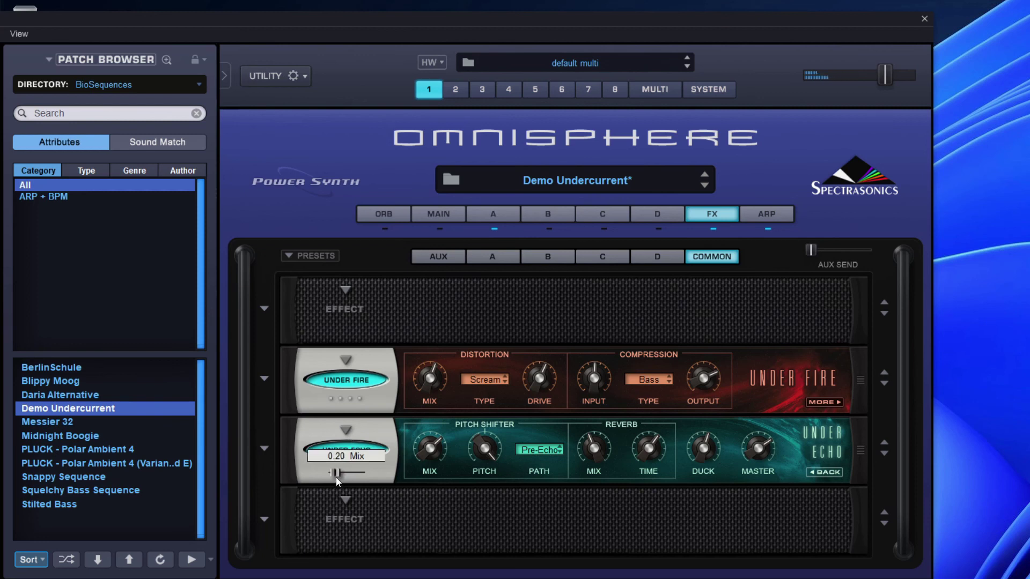